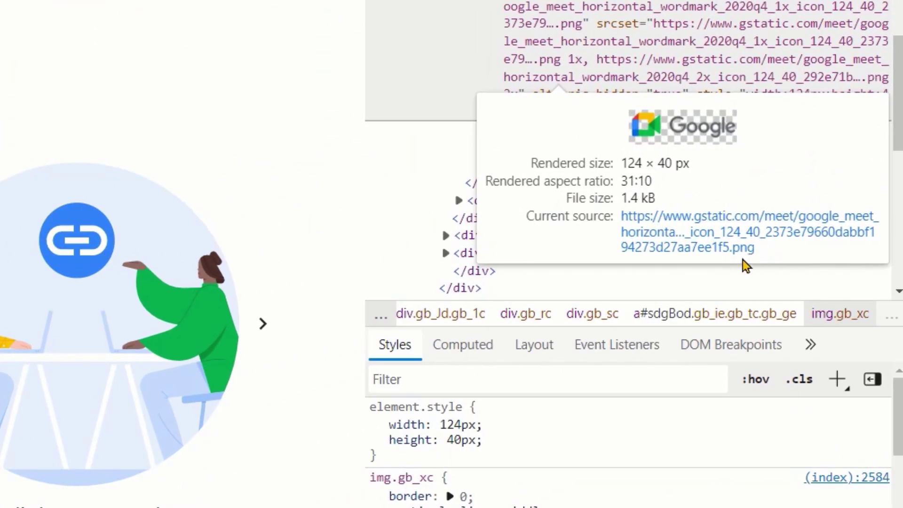
- Highlight the Google Meet logo's file name, narrowing it to the .png extension
left_click_drag(744, 259, 621, 232)
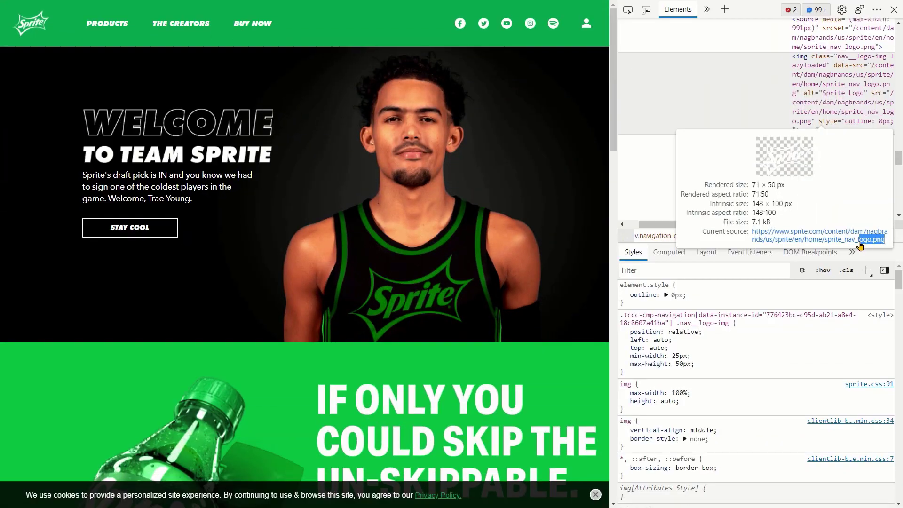
left_click_drag(860, 245, 872, 245)
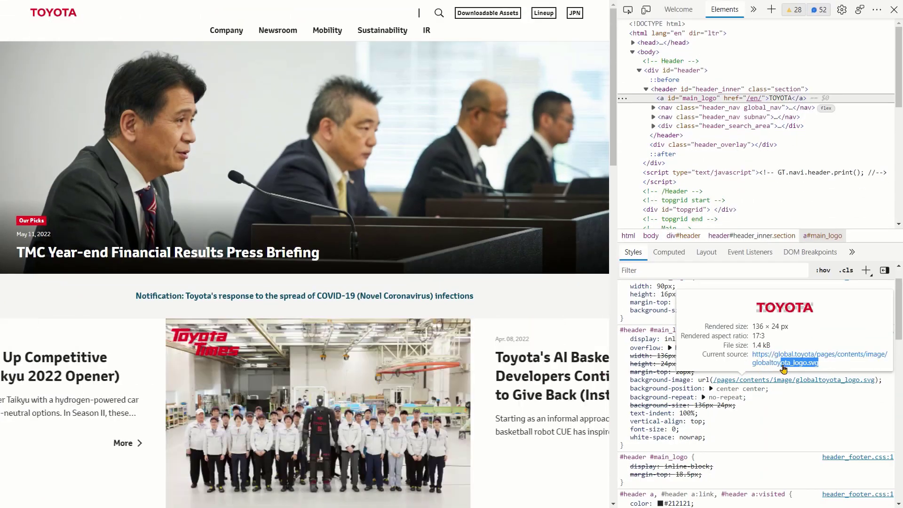
- Highlight the Toyota logo's .svg file name, the Apple logo's source address, and the Android TV logo URL
mouse_move(752, 369)
left_mouse_down()
mouse_move(777, 370)
mouse_move(749, 371)
left_mouse_up()
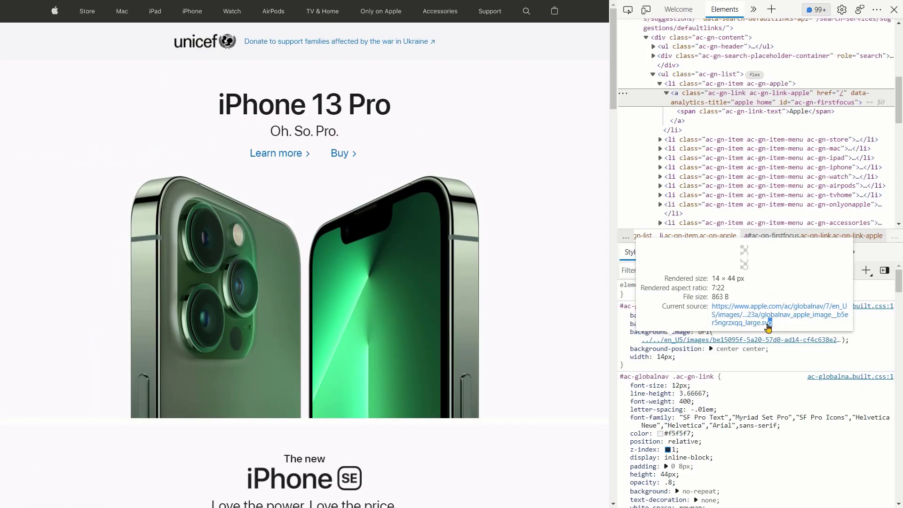
left_click_drag(768, 328, 769, 328)
left_click_drag(769, 328, 709, 311)
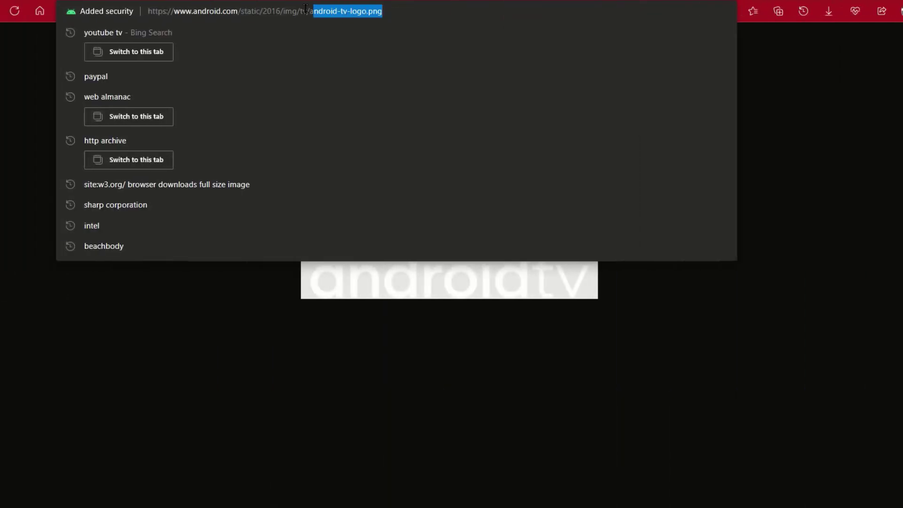
left_click_drag(302, 10, 381, 12)
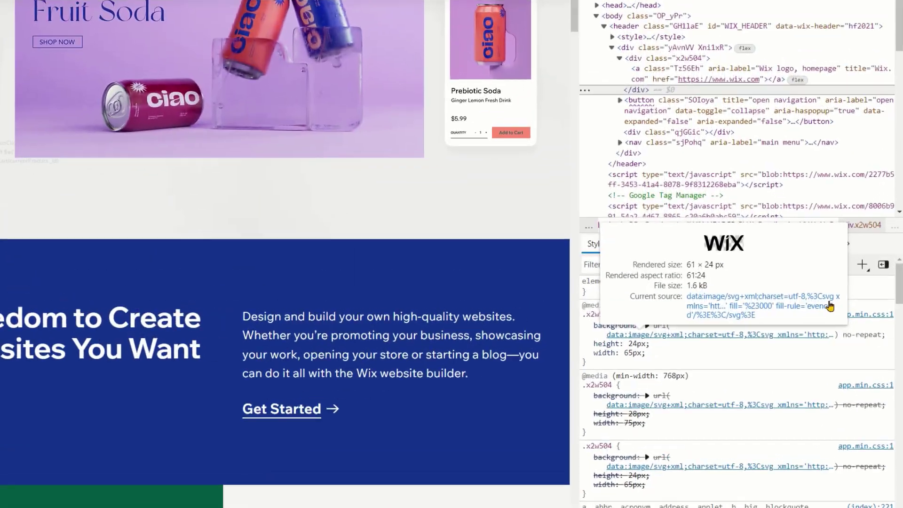